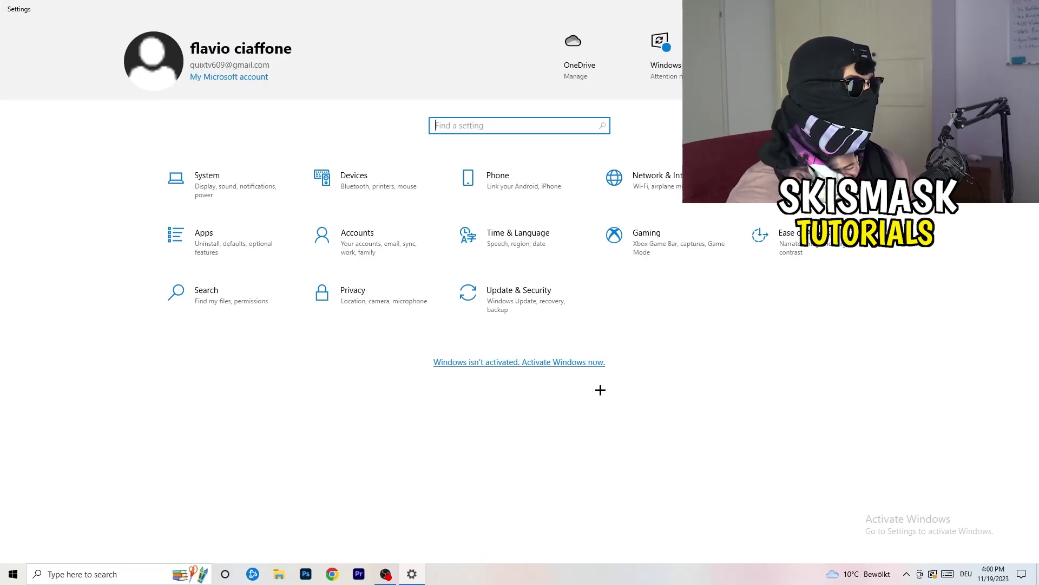
# - Review the Xbox Game Bar, Captures and Game Mode gaming settings, including the maximum recording length choices, and close Settings
pyautogui.click(668, 244)
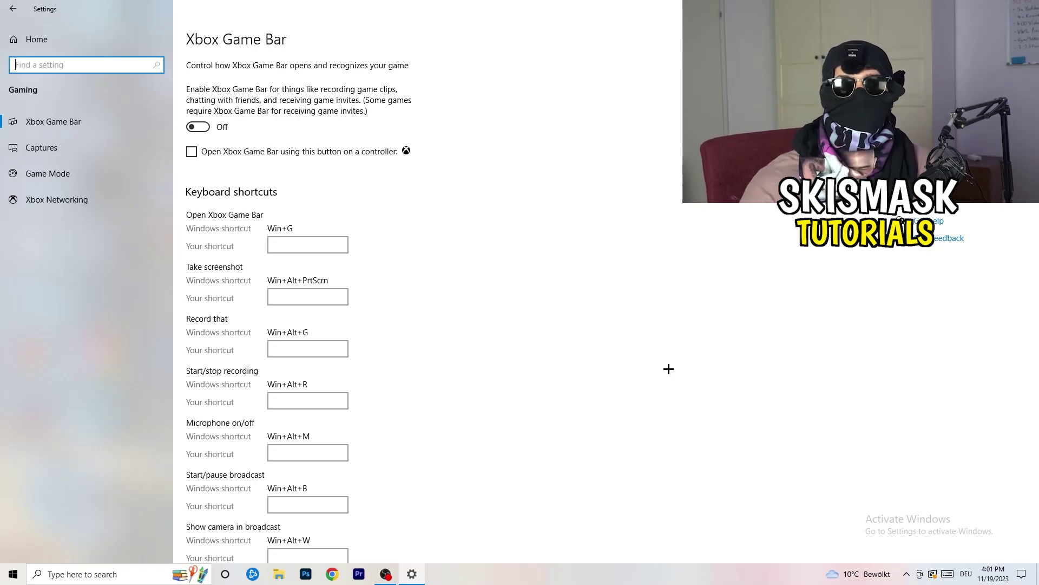
pyautogui.click(86, 150)
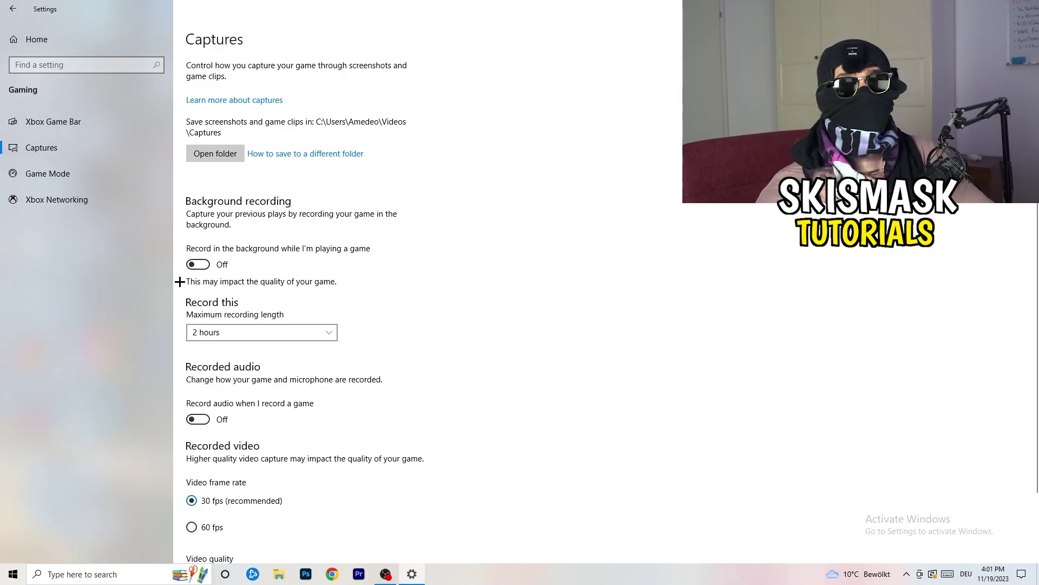
pyautogui.click(285, 331)
pyautogui.click(444, 293)
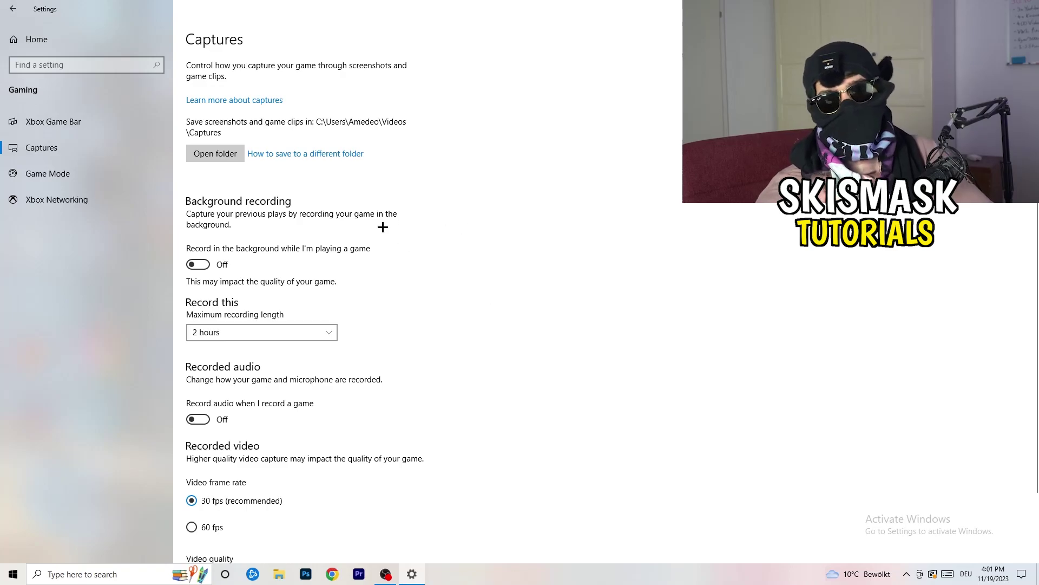
pyautogui.click(307, 327)
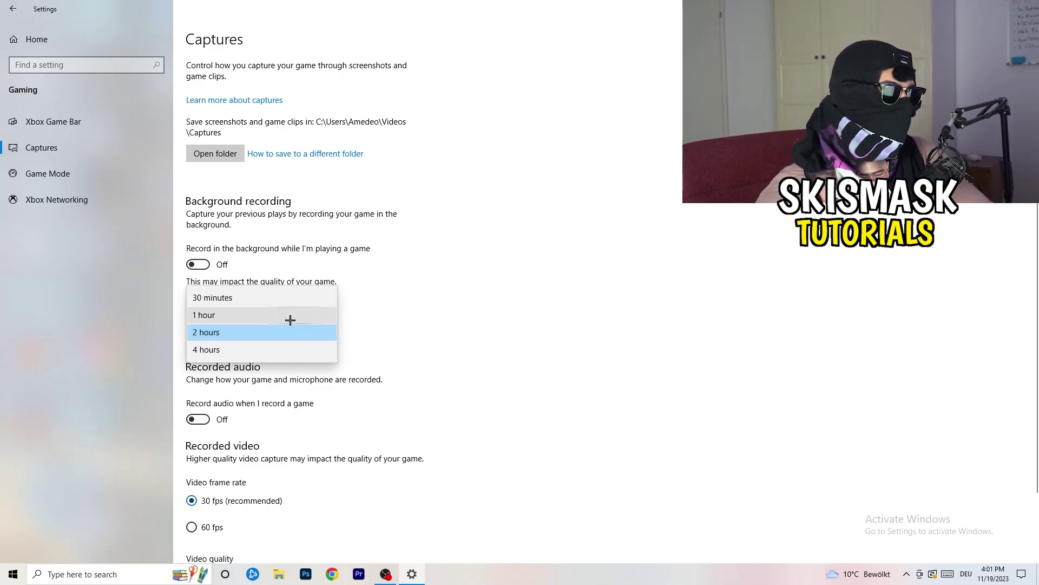
pyautogui.click(665, 271)
pyautogui.scroll(-1, 536, 390)
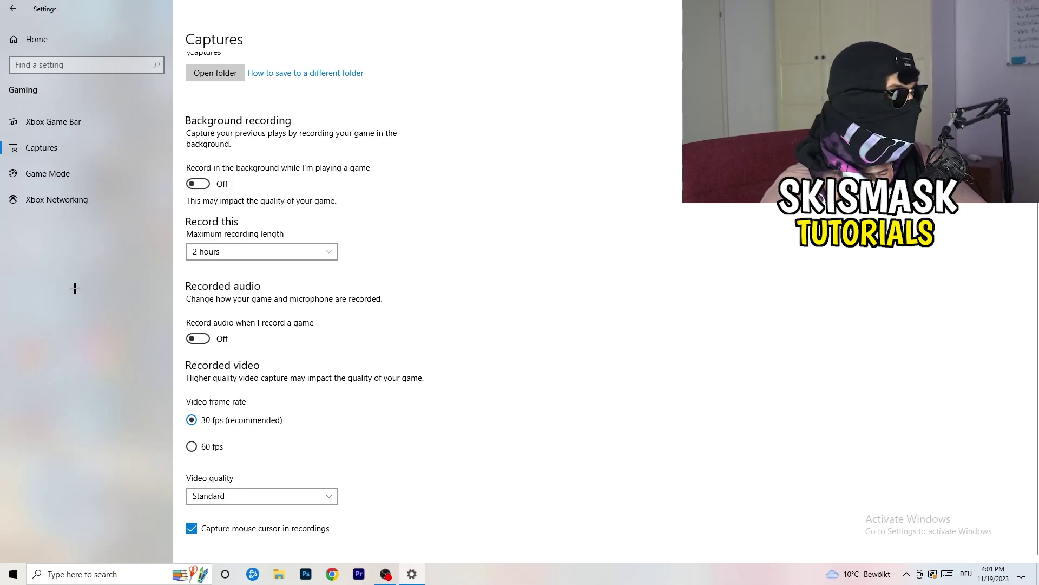
pyautogui.click(76, 172)
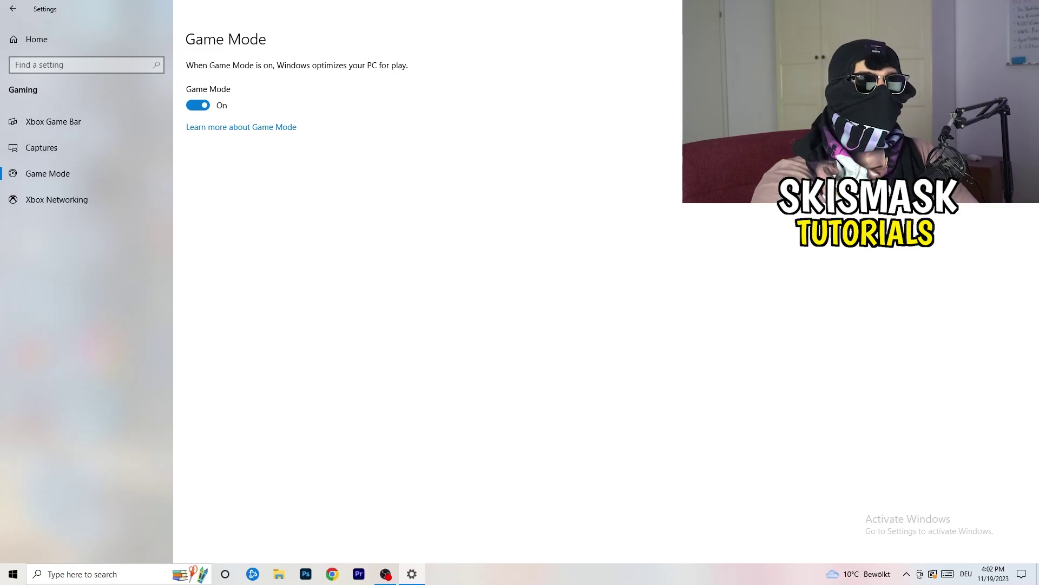
pyautogui.click(1026, 8)
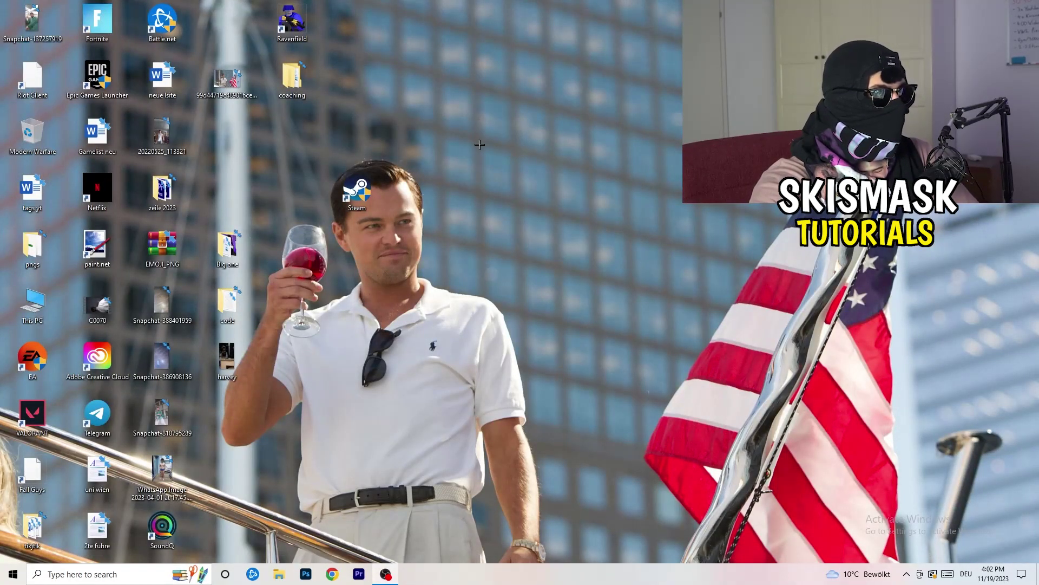
# - Open Task Manager and maximize its window
pyautogui.moveTo(505, 570); pyautogui.dragTo(364, 510)
pyautogui.rightClick(505, 575)
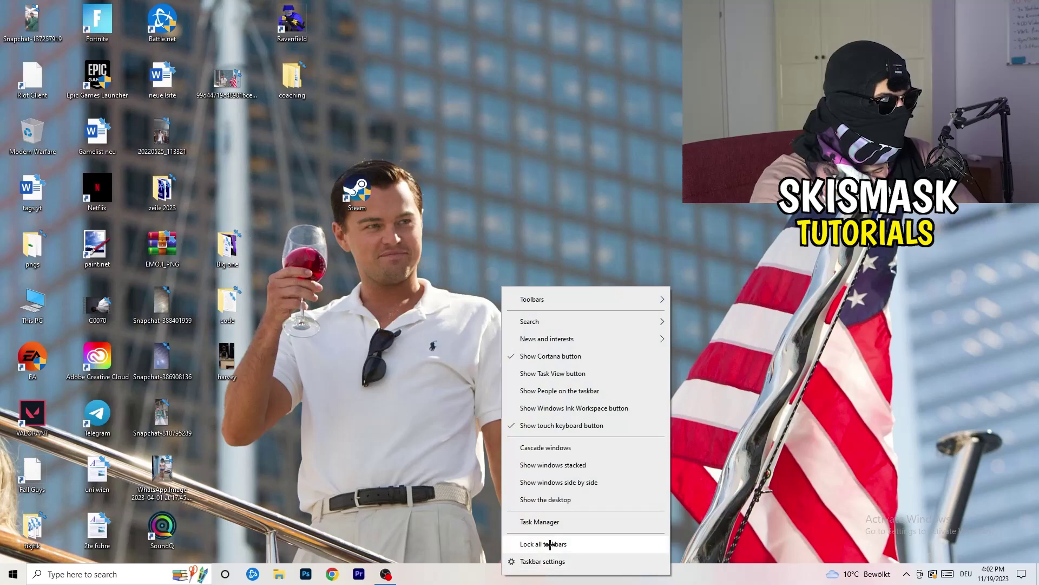
pyautogui.click(559, 524)
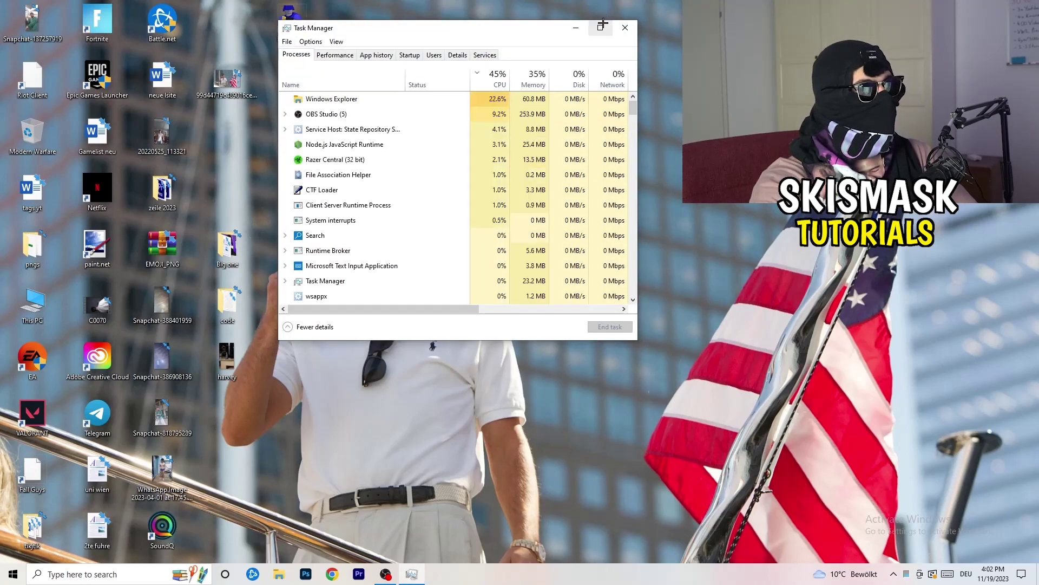
pyautogui.click(600, 28)
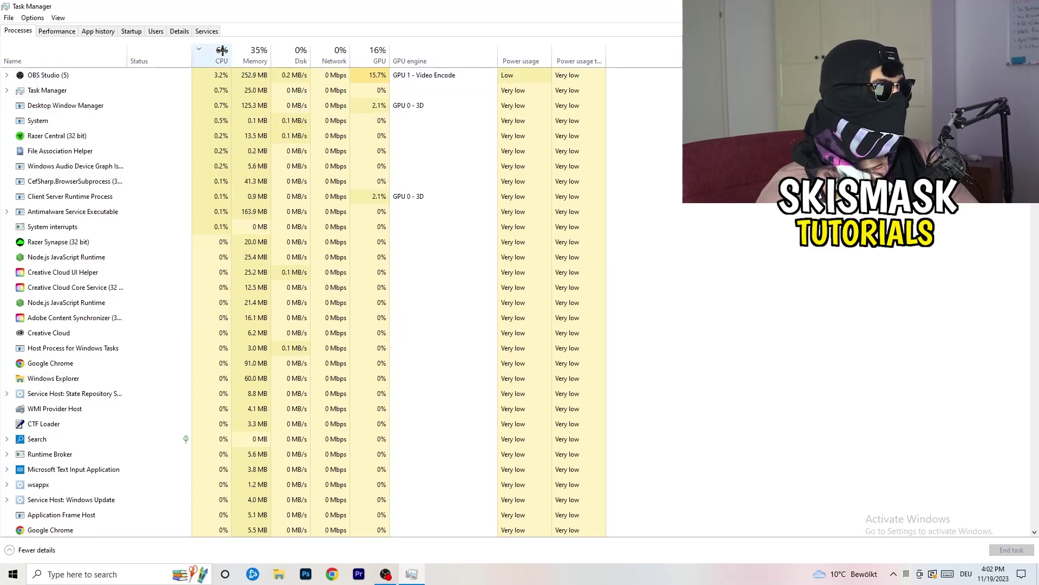
# - Sort the running processes by GPU usage, view the available actions for OBS Studio, and sort the list by CPU usage
pyautogui.click(377, 52)
pyautogui.click(378, 51)
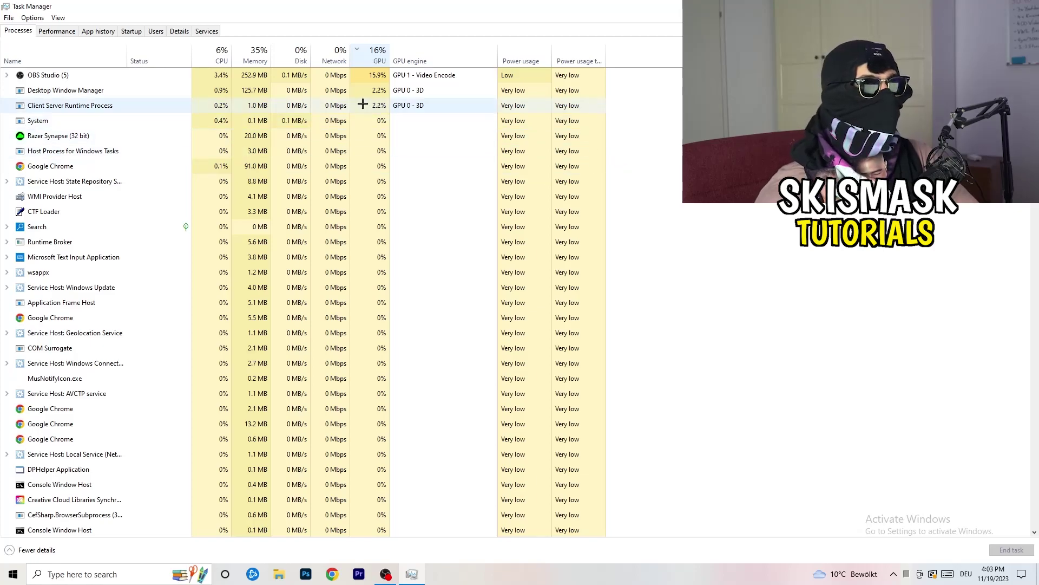
pyautogui.rightClick(378, 77)
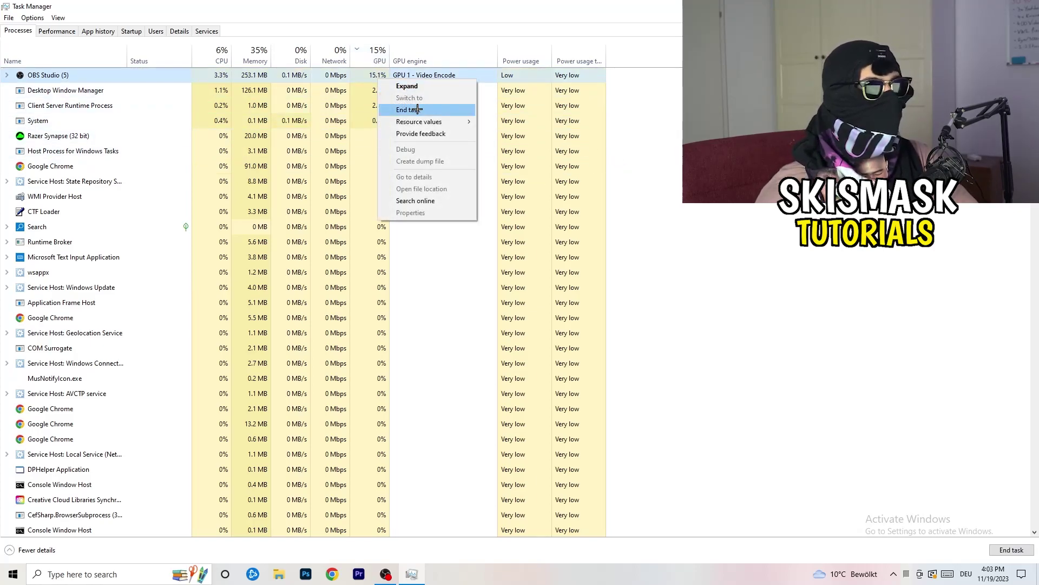
pyautogui.click(678, 132)
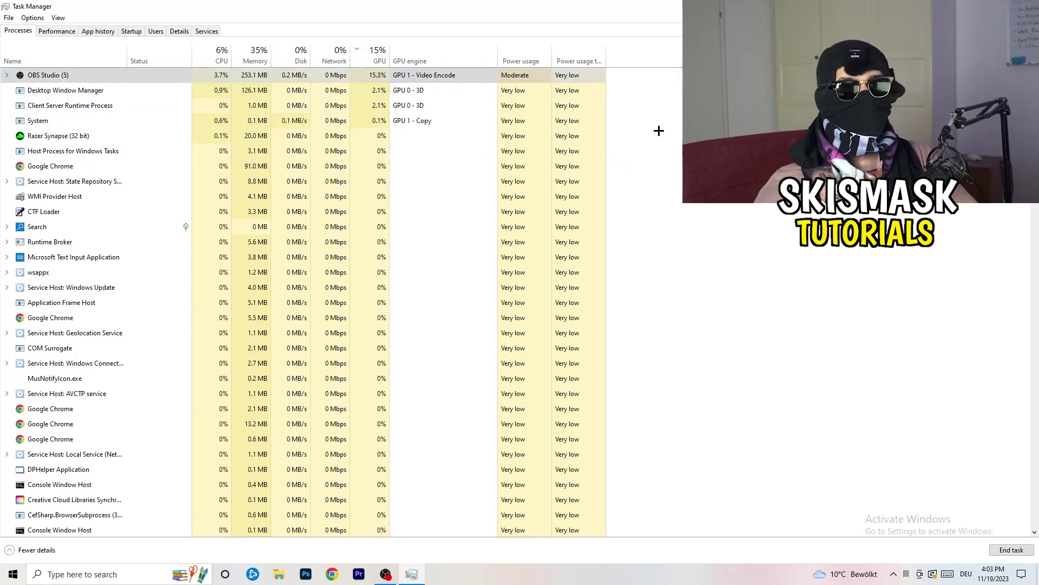
pyautogui.click(226, 50)
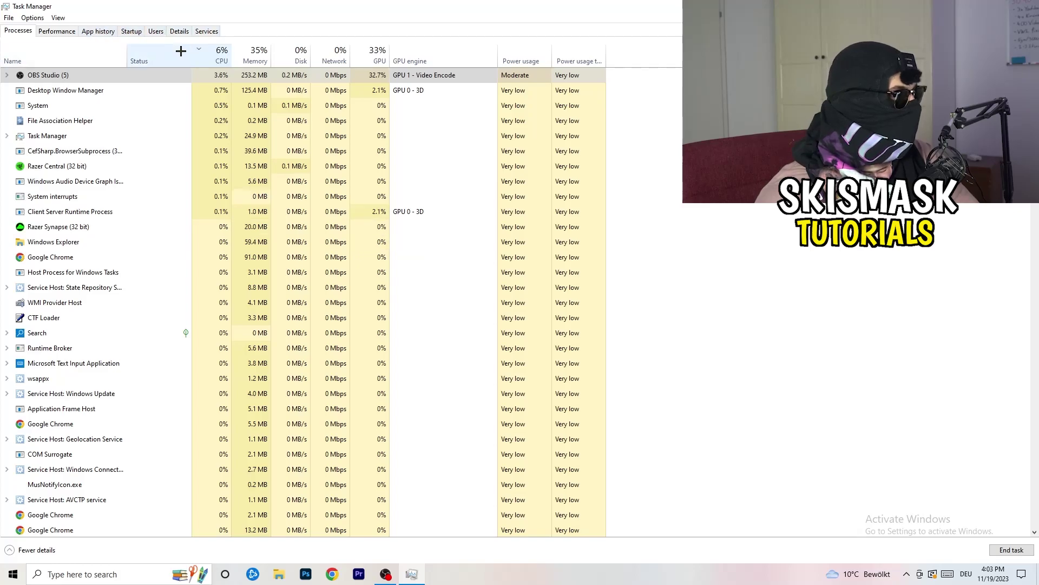
# - Show the detailed process list and view the priority choices for a Creative Cloud UI Helper process
pyautogui.click(179, 31)
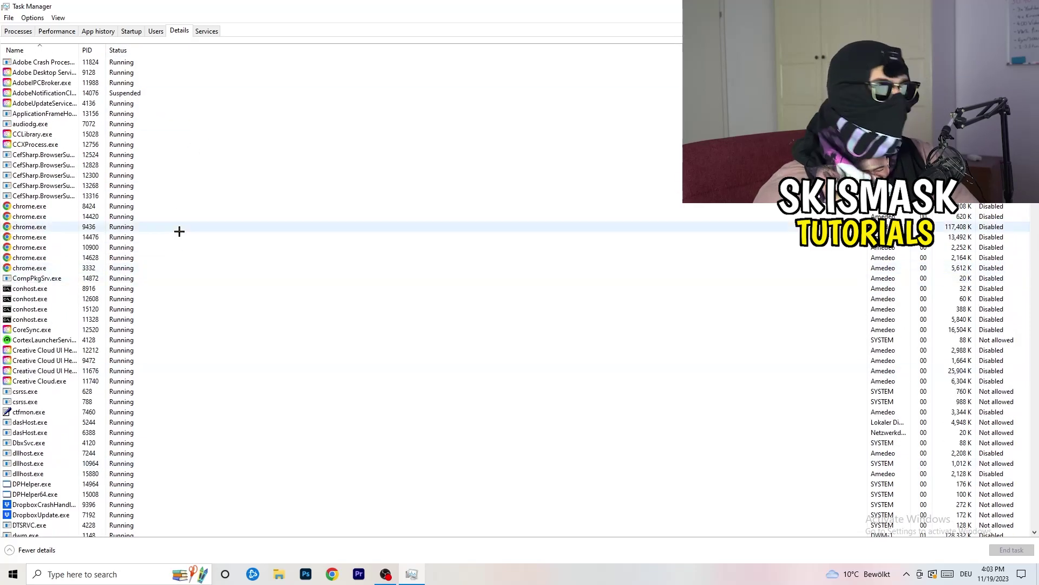
pyautogui.scroll(-3, 173, 217)
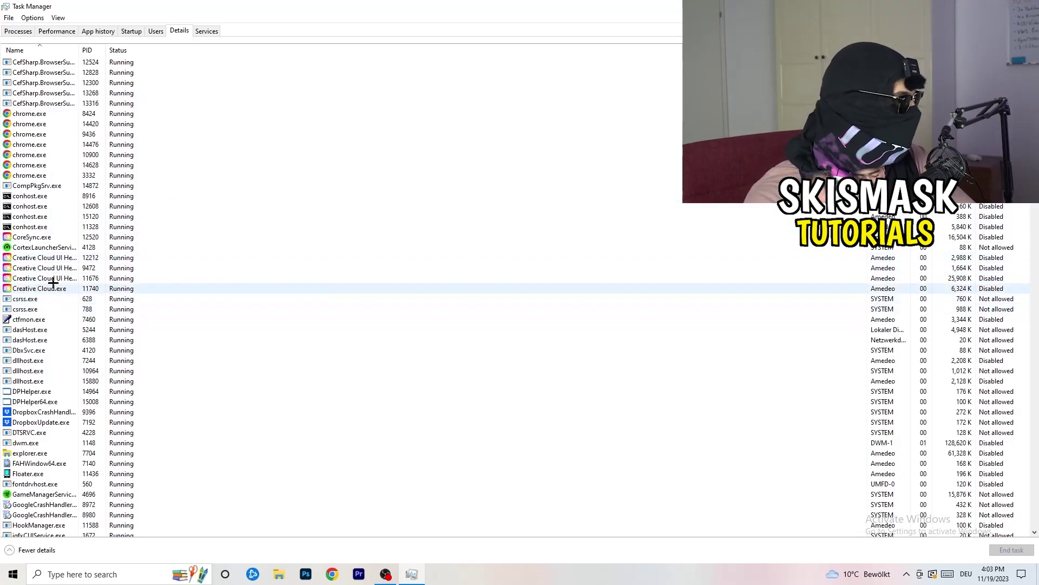
pyautogui.rightClick(43, 278)
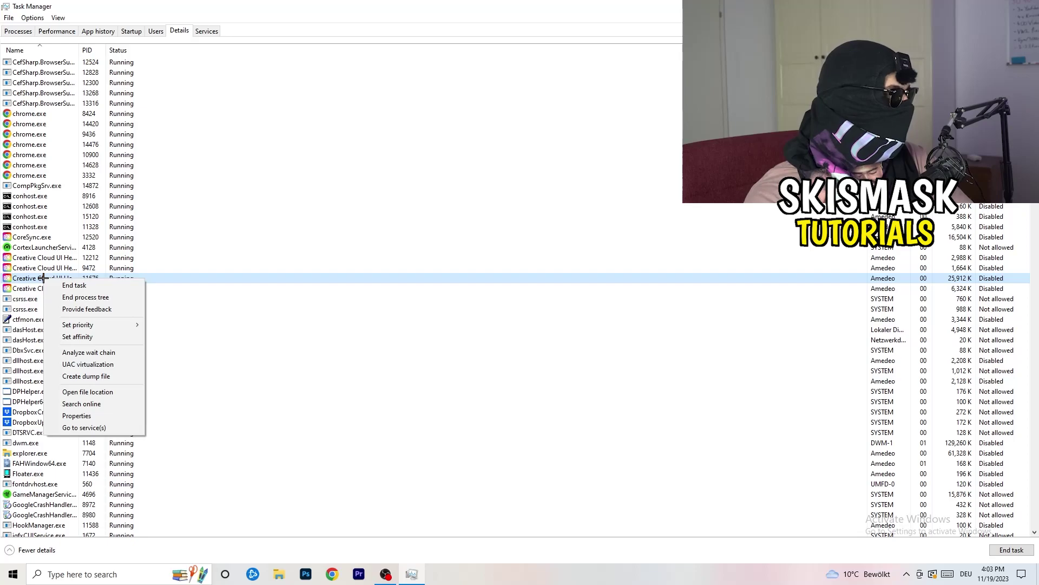
pyautogui.moveTo(89, 325)
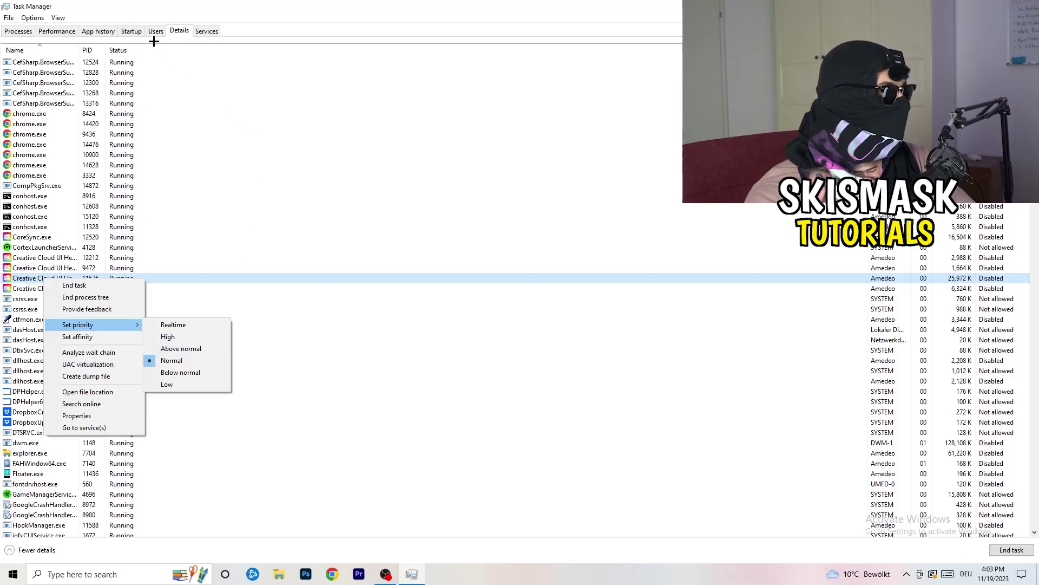
# - Review the startup programs, view the available actions for DT_Startup, and close Task Manager
pyautogui.click(134, 33)
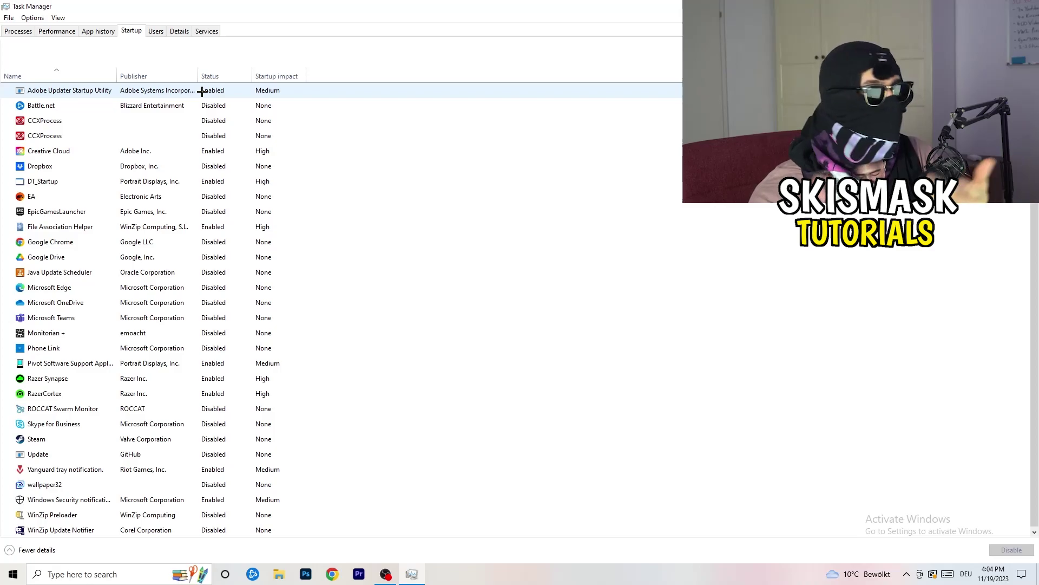
pyautogui.rightClick(237, 179)
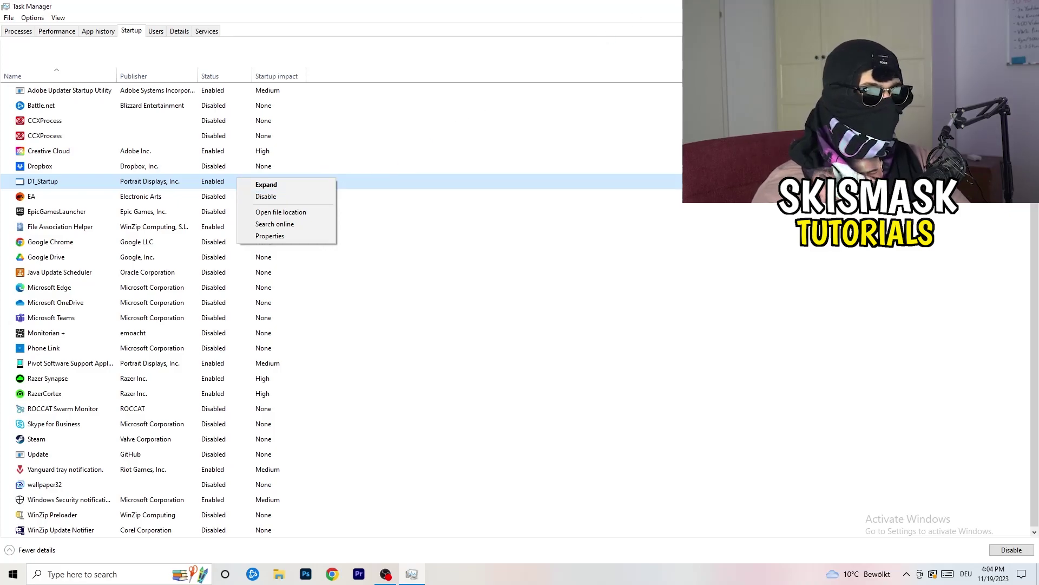
pyautogui.press('Escape')
pyautogui.hotkey('alt', 'F4')
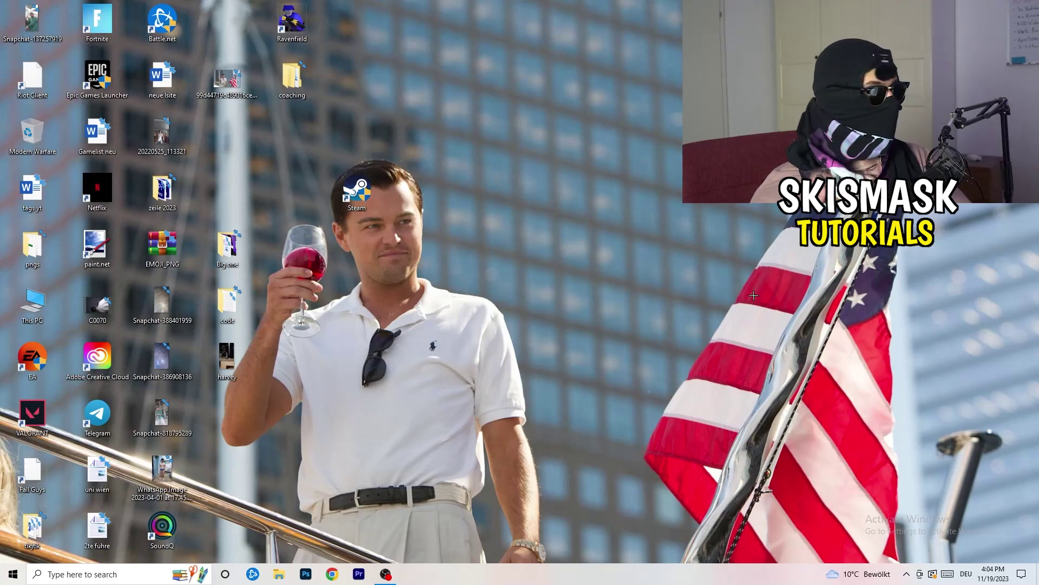
# - Open the Display page in Windows Settings and review the scaling choices along with the resolution and multiple-display options
pyautogui.click(6, 579)
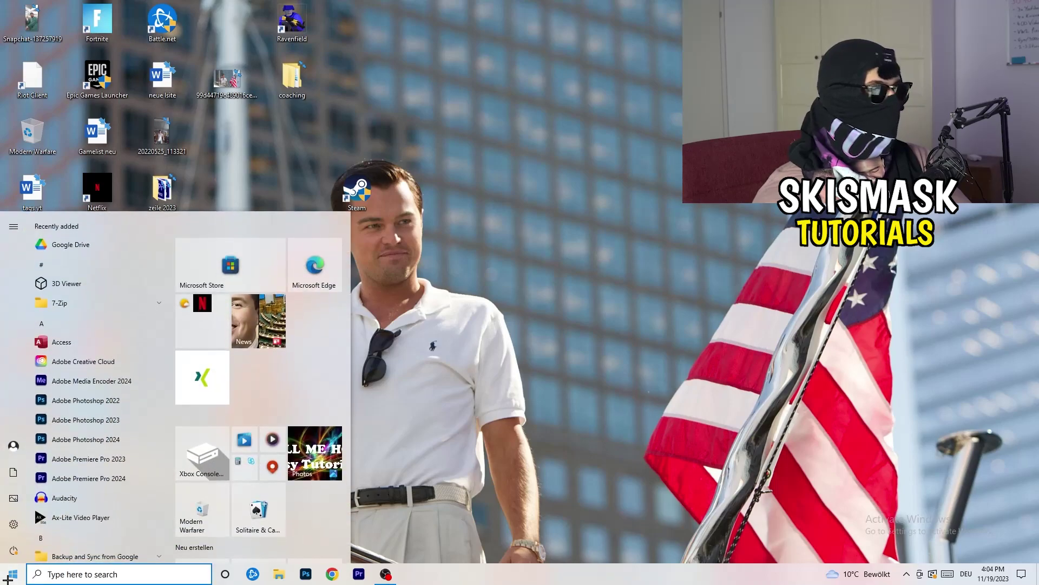
pyautogui.click(14, 524)
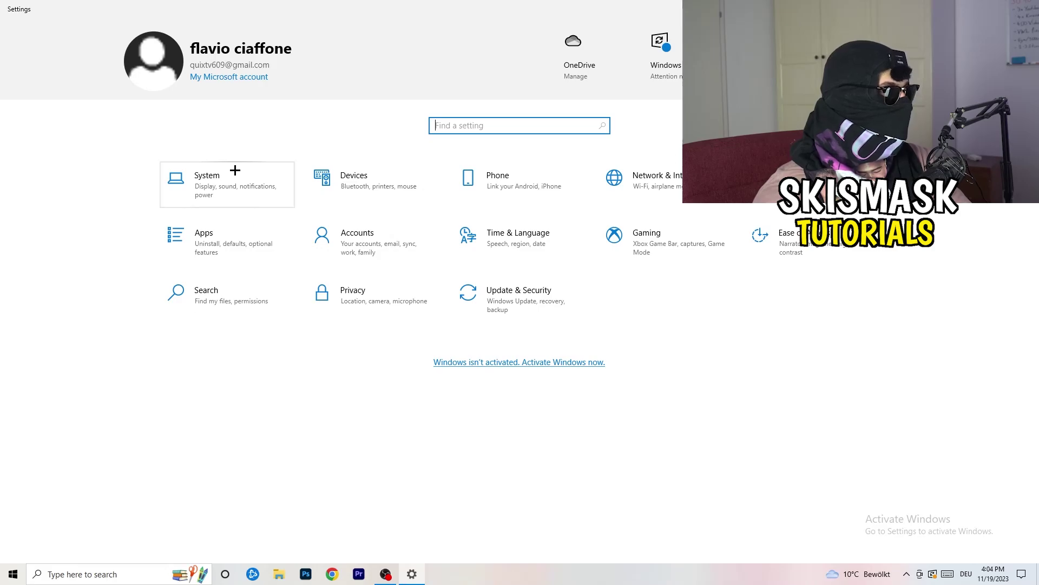
pyautogui.click(244, 174)
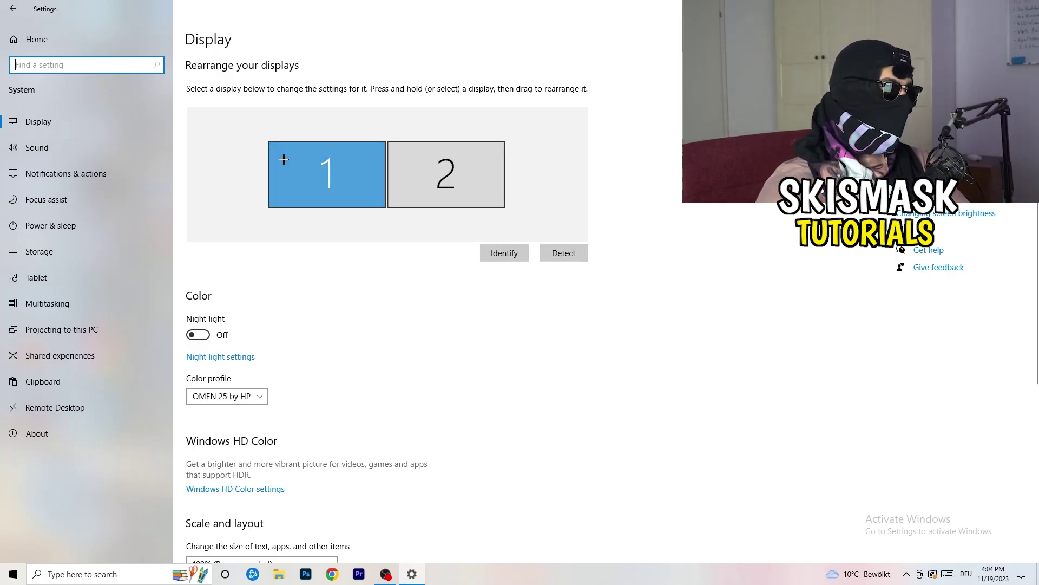
pyautogui.scroll(-5, 377, 197)
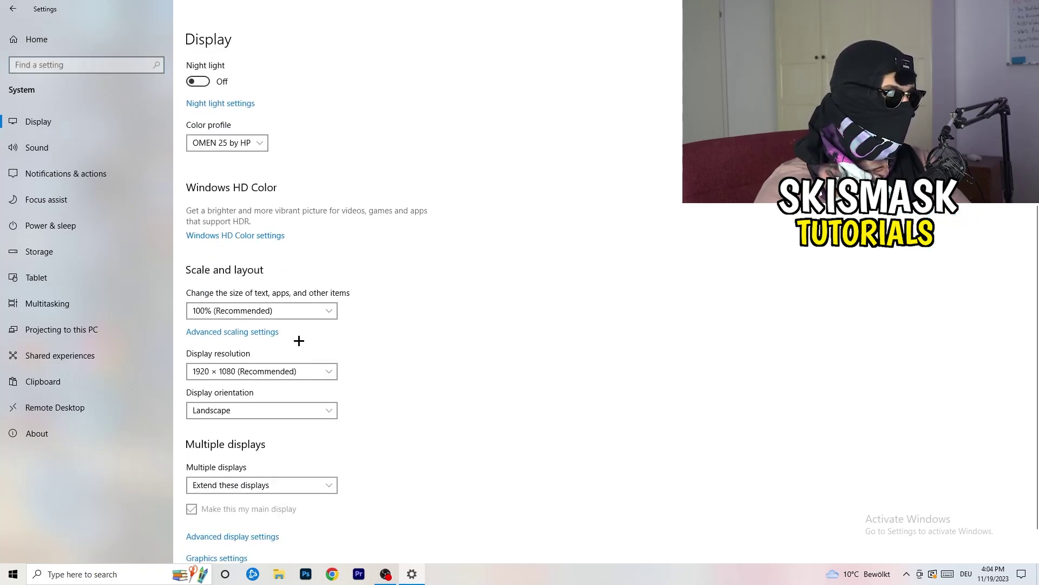
pyautogui.click(299, 310)
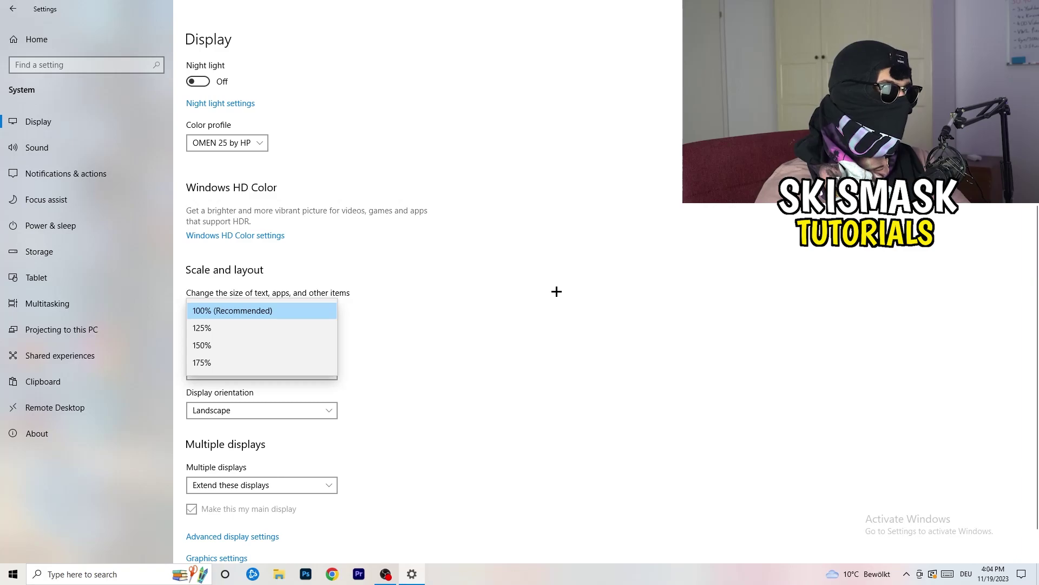
pyautogui.click(556, 292)
pyautogui.scroll(-1, 443, 298)
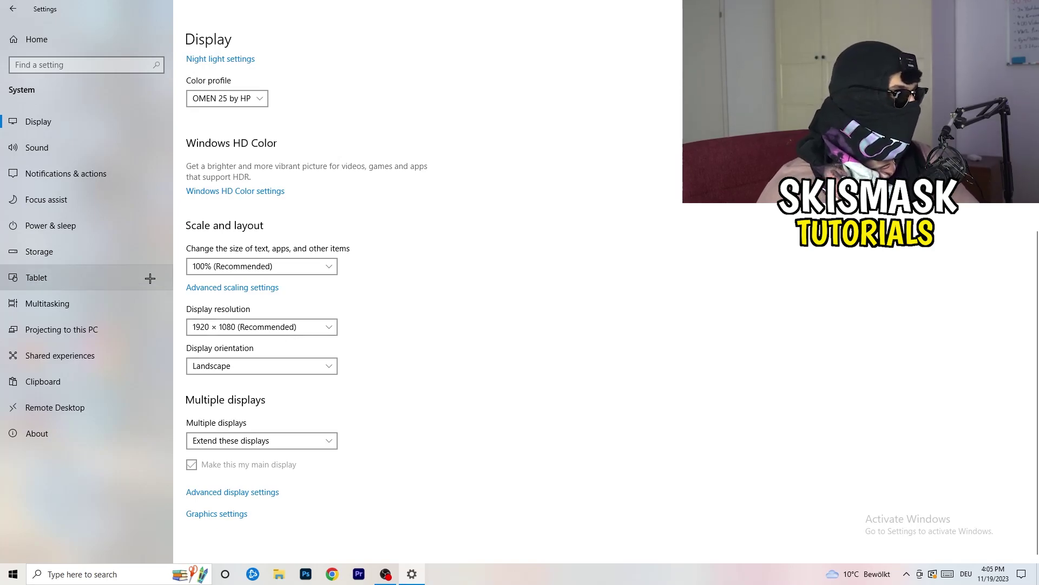
# - Open Power Options from the Power & sleep settings, review the preferred and additional power plans, and close Power Options
pyautogui.click(83, 226)
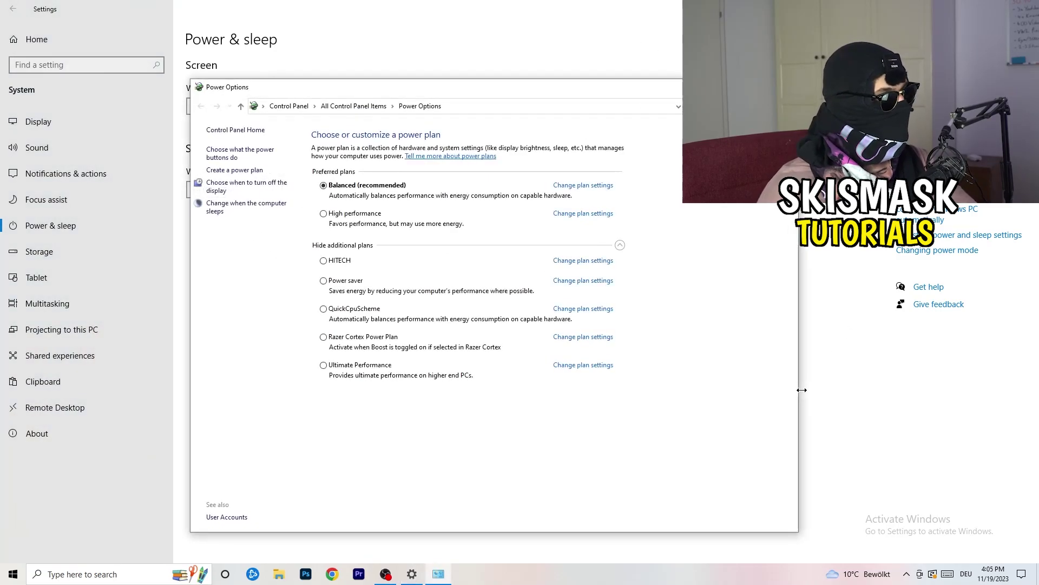
pyautogui.click(620, 245)
pyautogui.click(620, 245)
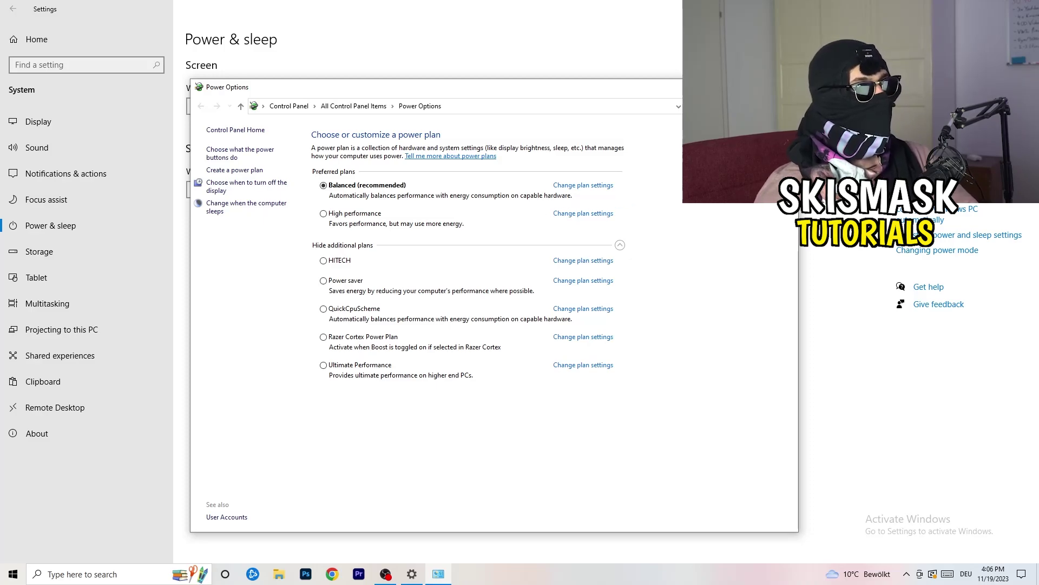
pyautogui.hotkey('alt', 'F4')
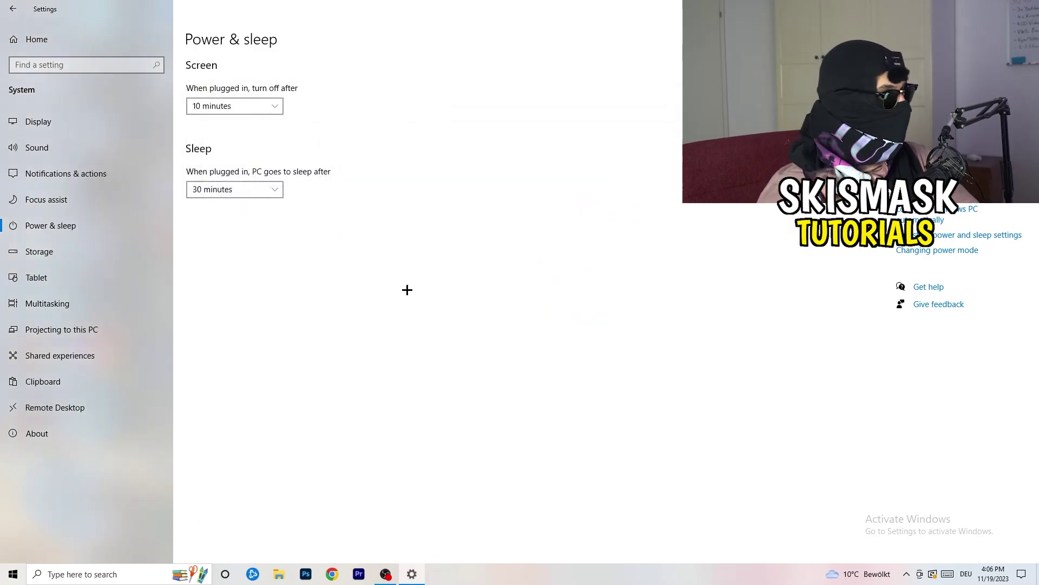
# - Open the Storage Sense configuration and enable deleting temporary files that apps aren't using
pyautogui.click(72, 257)
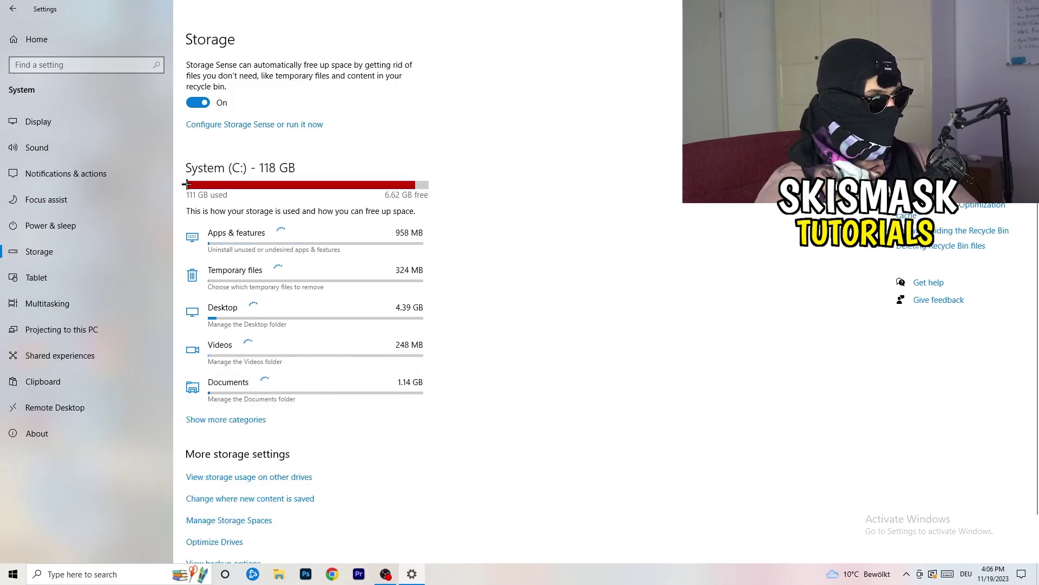
pyautogui.click(261, 129)
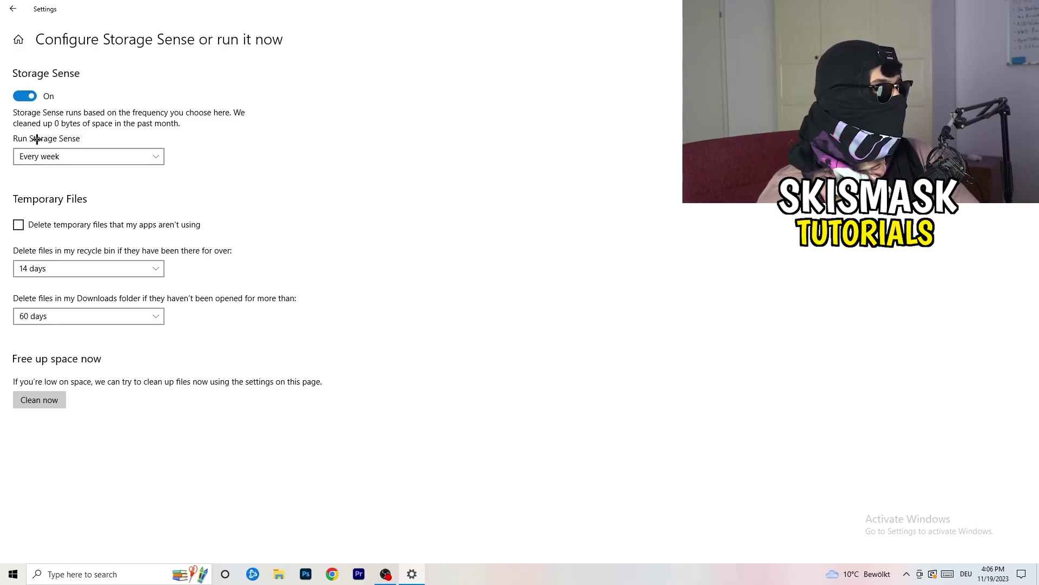
pyautogui.click(63, 226)
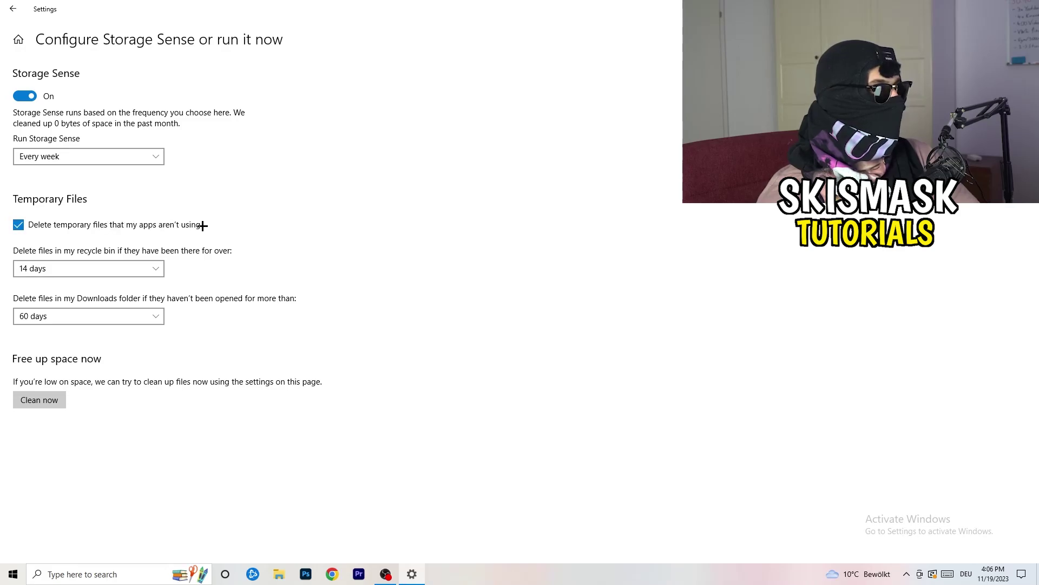
# - View the time period choices for deleting recycle bin files and unopened Downloads files, leaving both selections as they are
pyautogui.click(92, 269)
pyautogui.click(320, 244)
pyautogui.click(151, 268)
pyautogui.click(457, 197)
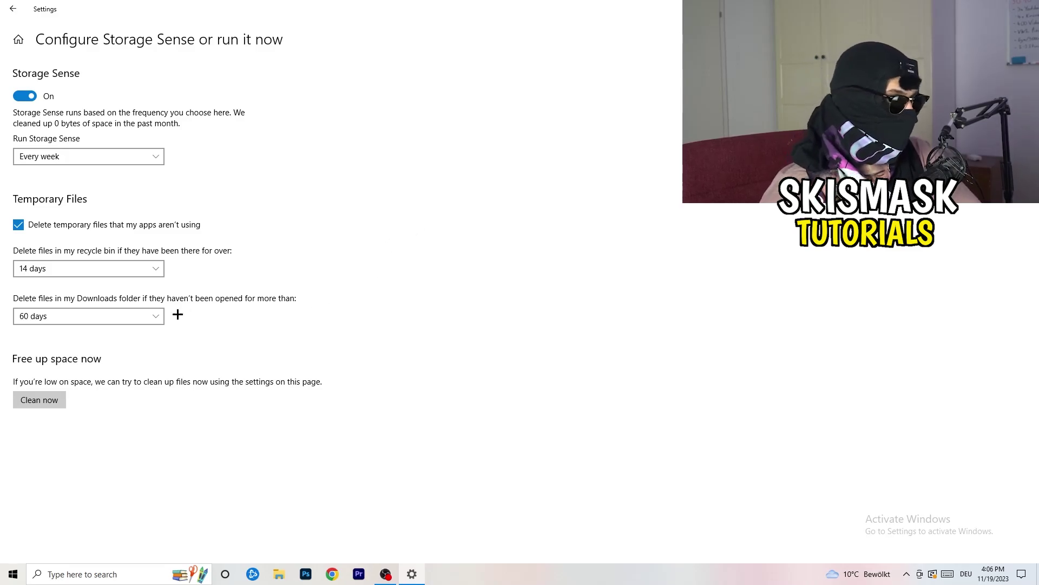
pyautogui.click(95, 316)
pyautogui.click(407, 247)
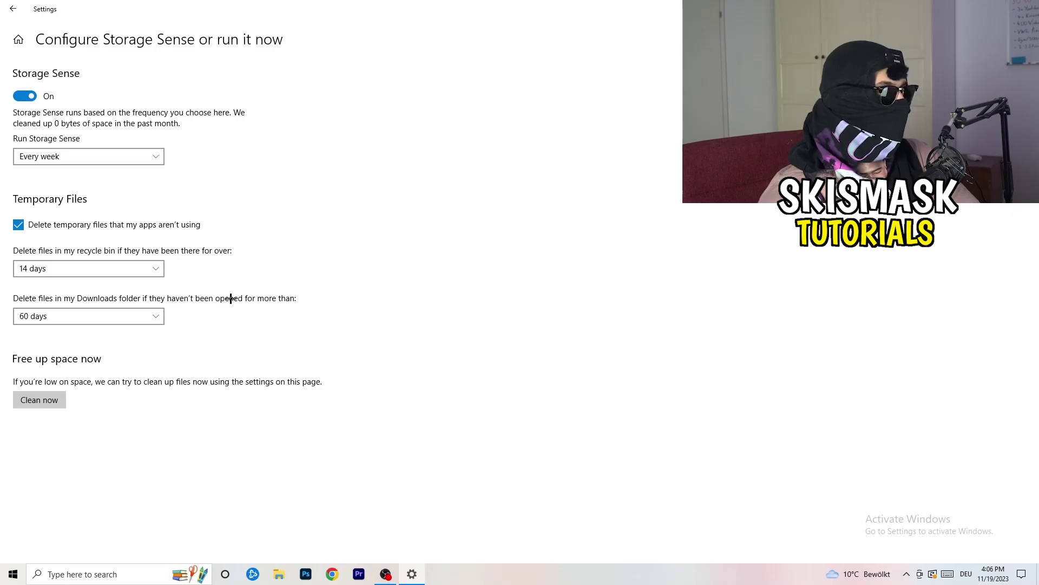
# - Check the deletion period choices for unopened Downloads files, keep the current selection, and leave the Storage Sense configuration
pyautogui.click(122, 320)
pyautogui.click(134, 318)
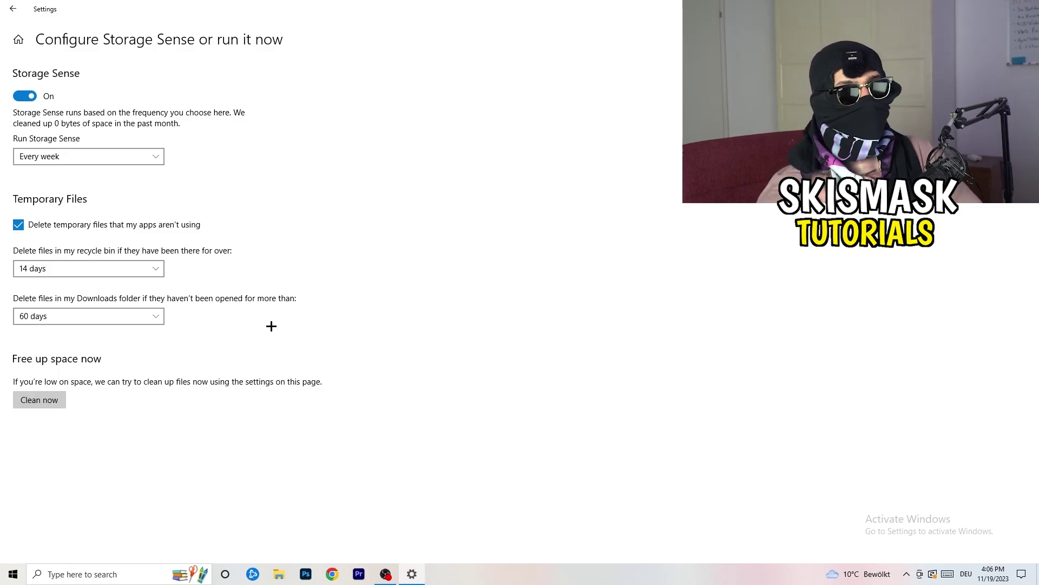
pyautogui.click(13, 9)
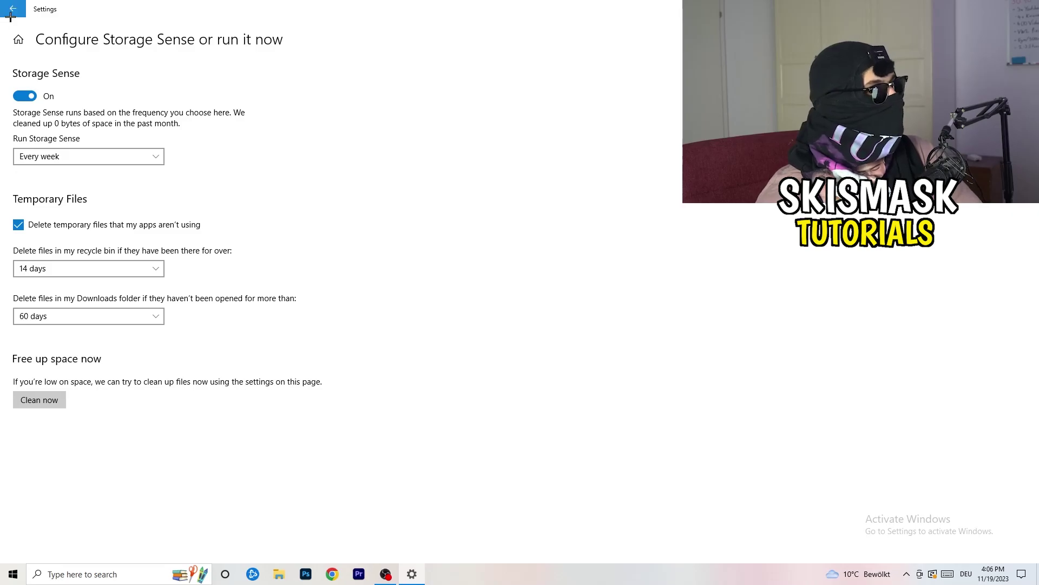
# - Return to the Settings home page, review the Windows Update page under Update & Security, and close Settings
pyautogui.hotkey('alt', 'Left')
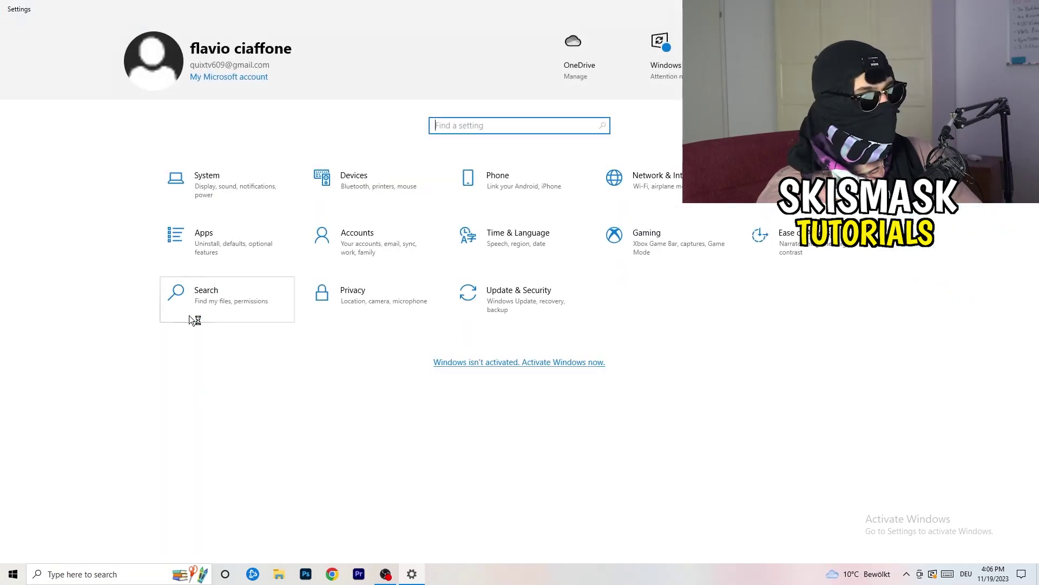
pyautogui.click(512, 305)
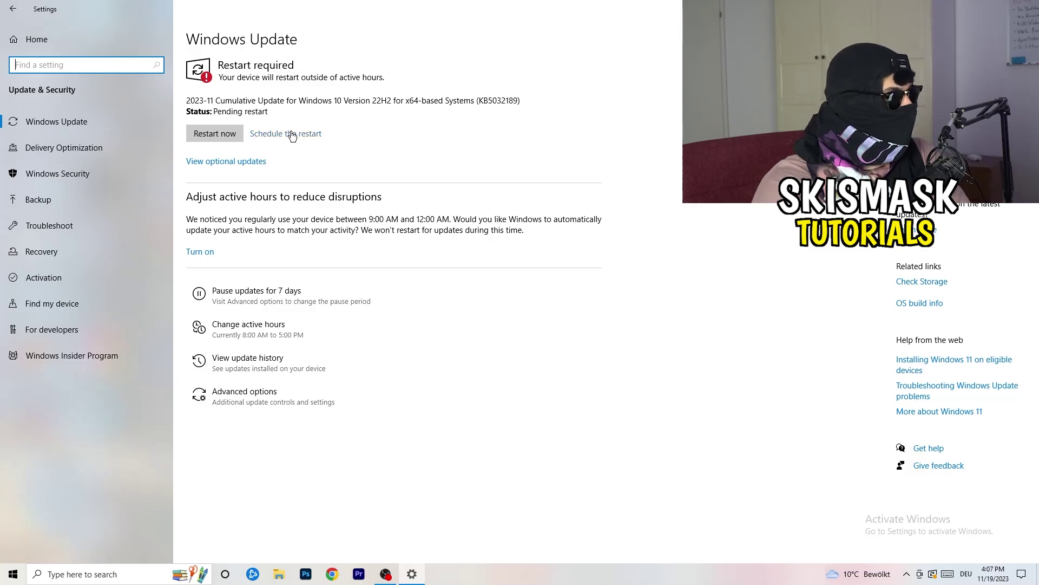
pyautogui.hotkey('alt', 'F4')
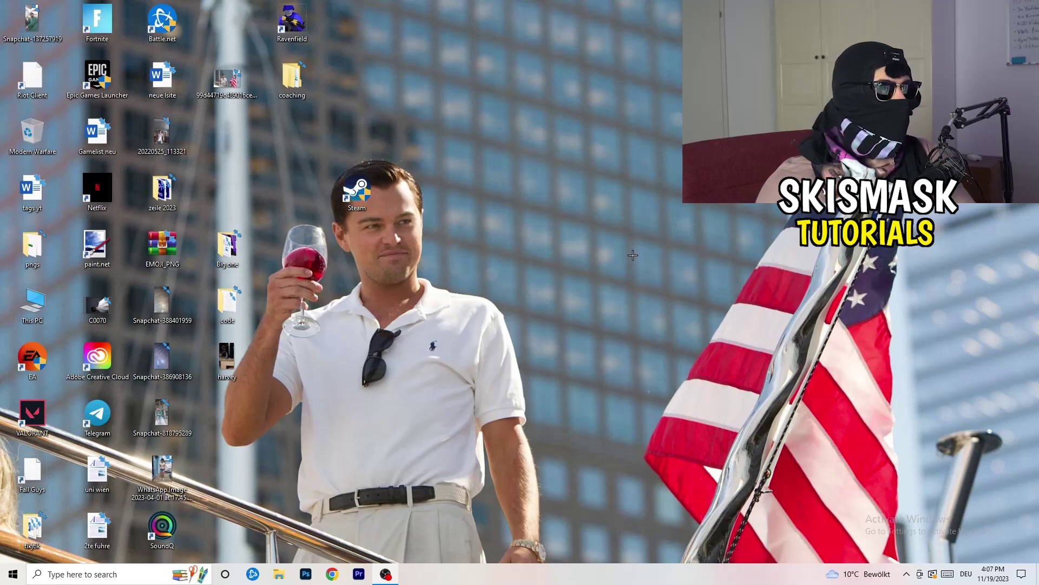
# - Switch to NVIDIA Control Panel, review the Change Resolution and Adjust Image Settings with Preview pages, and close it
pyautogui.rightClick(631, 229)
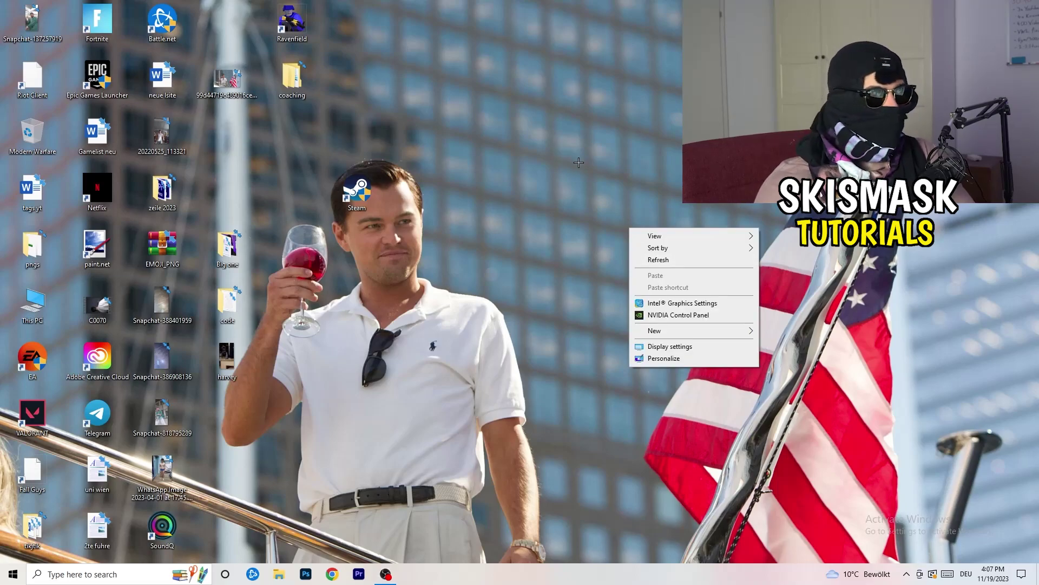
pyautogui.click(693, 317)
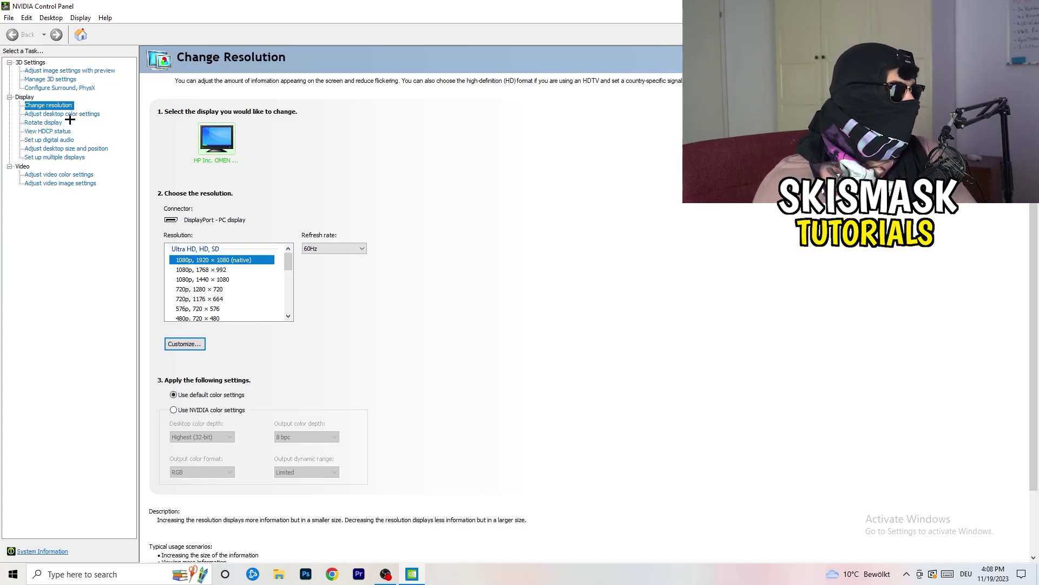
pyautogui.click(55, 71)
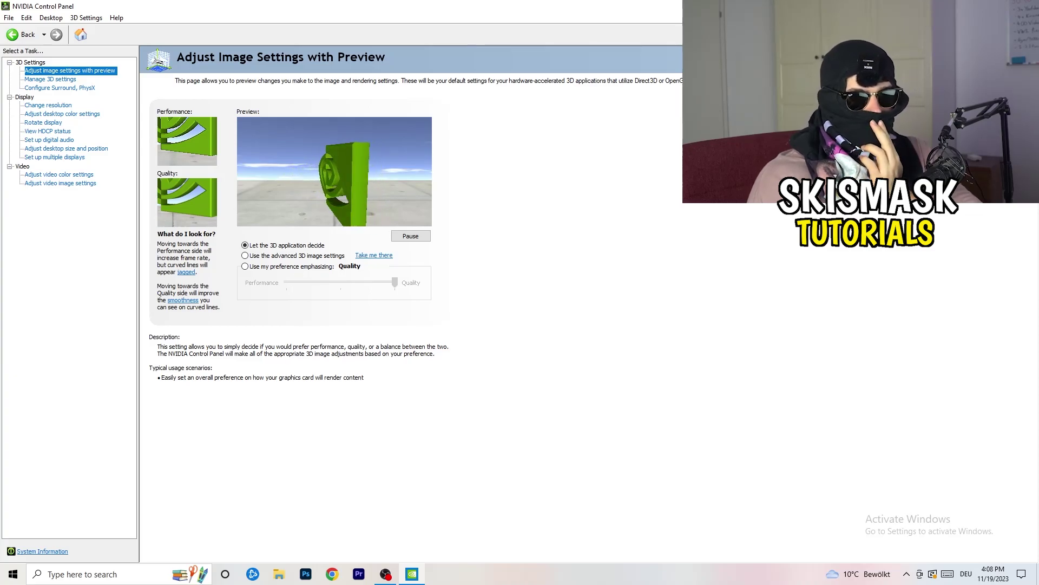
pyautogui.hotkey('alt', 'F4')
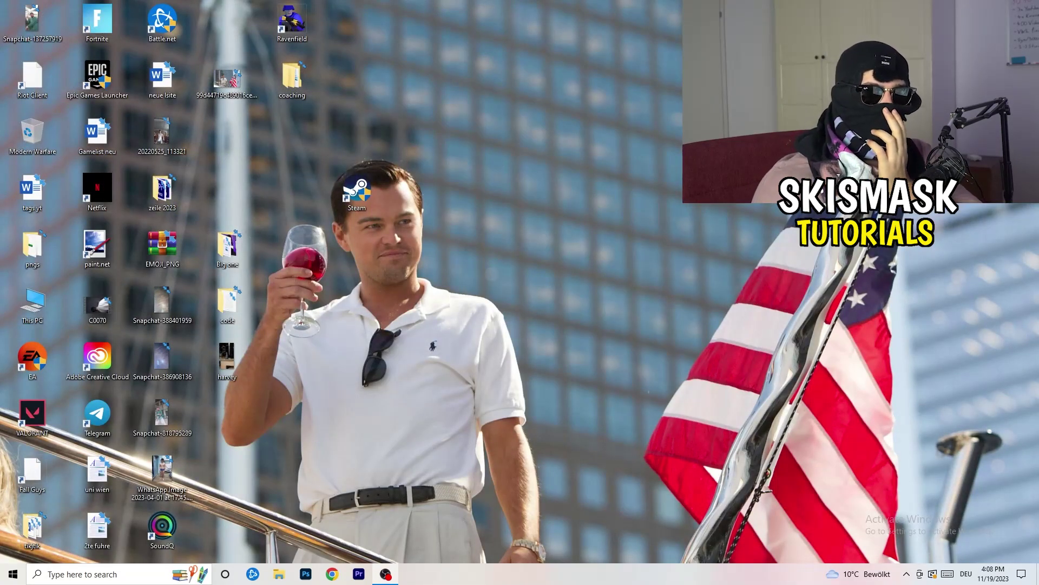